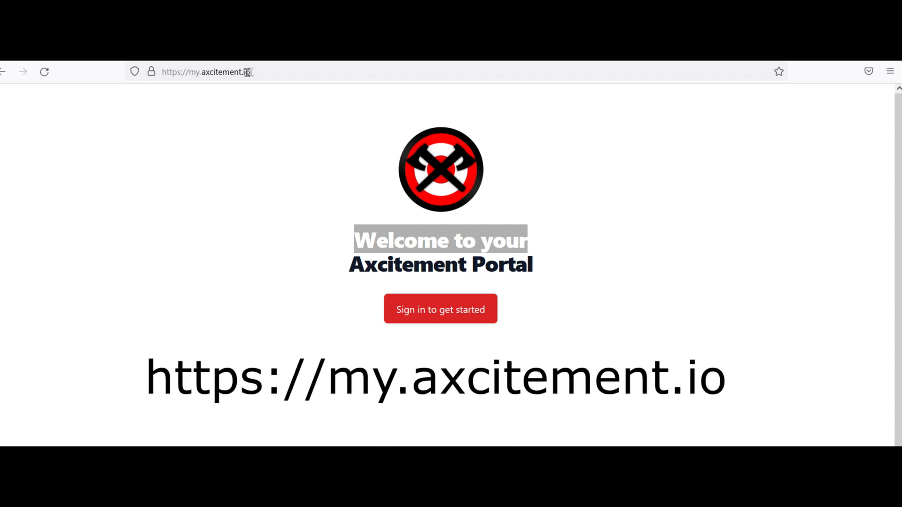
Select the portal address, dismiss the suggestions, and sign in to Axcitement Portal.
drag(247, 71, 162, 72)
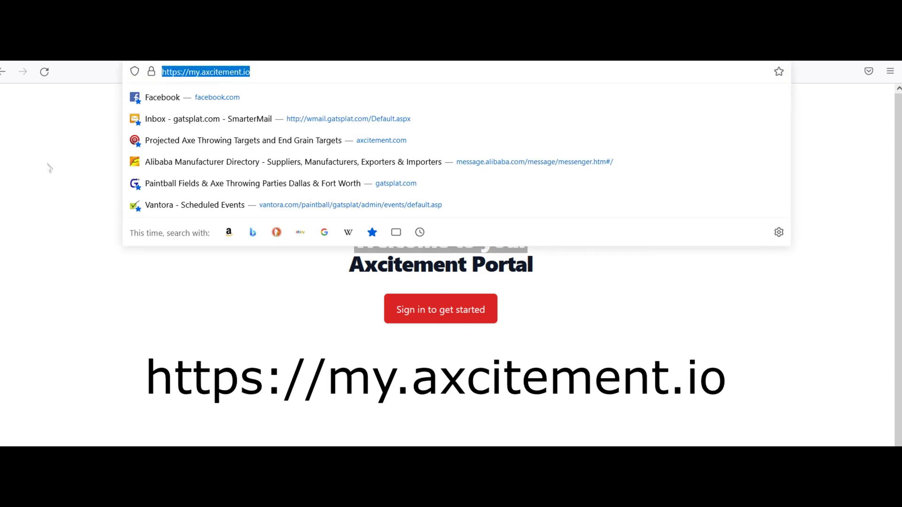
click(50, 169)
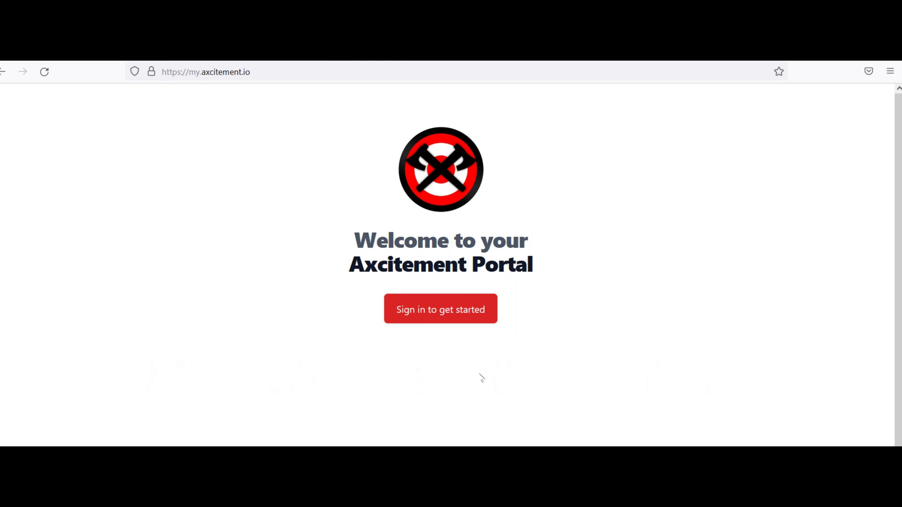
click(440, 311)
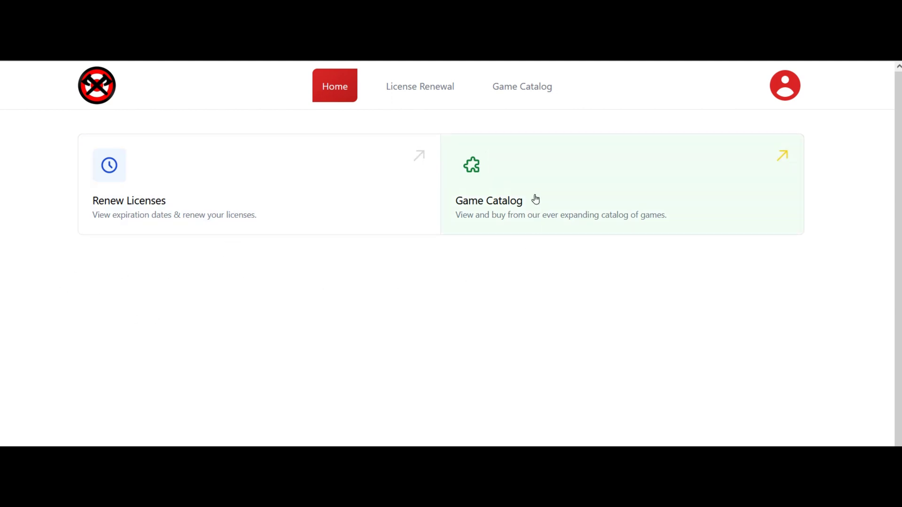
On the Renew Licenses page, mark all eight expired licences for renewal.
click(200, 208)
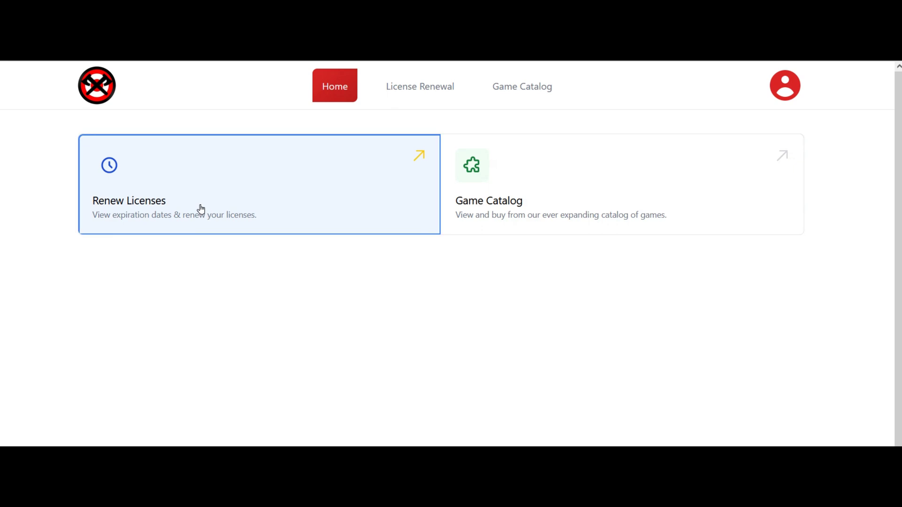
scroll(427, 322, down, 1)
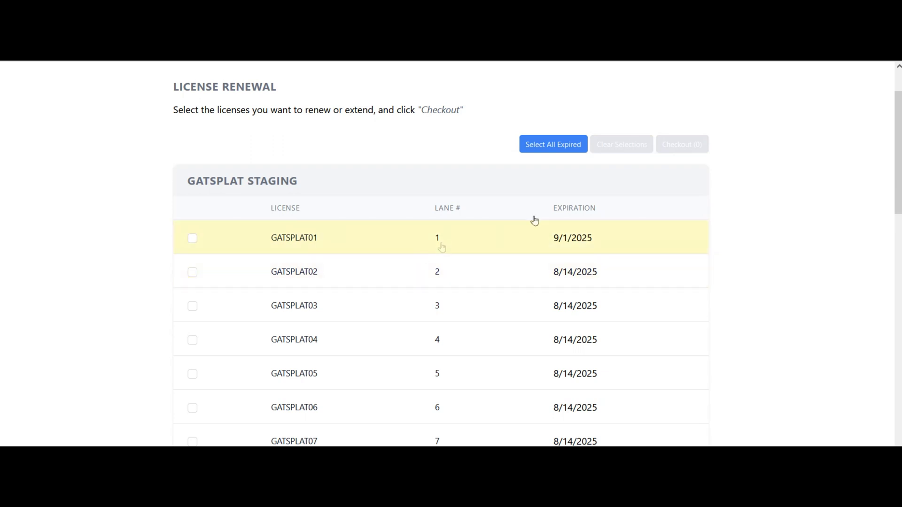
scroll(446, 268, down, 1)
scroll(446, 267, down, 6)
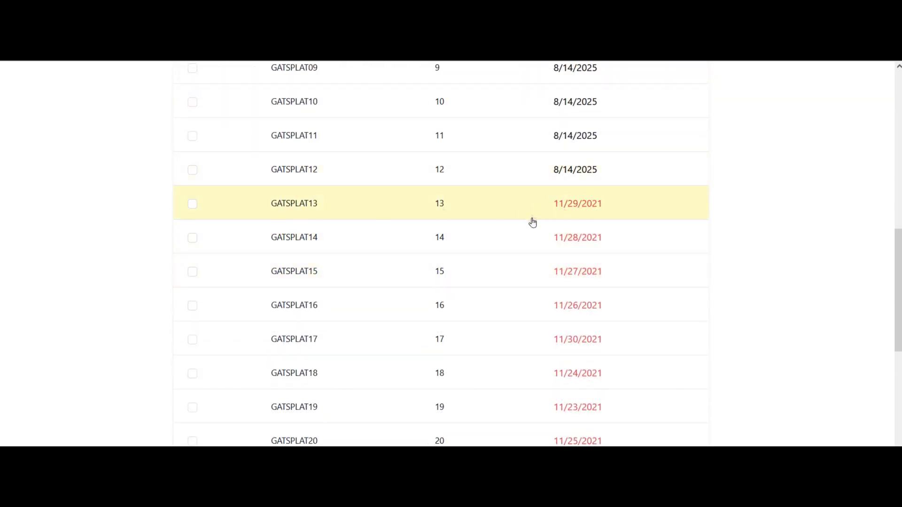
scroll(534, 222, down, 2)
scroll(533, 221, up, 3)
scroll(533, 221, up, 8)
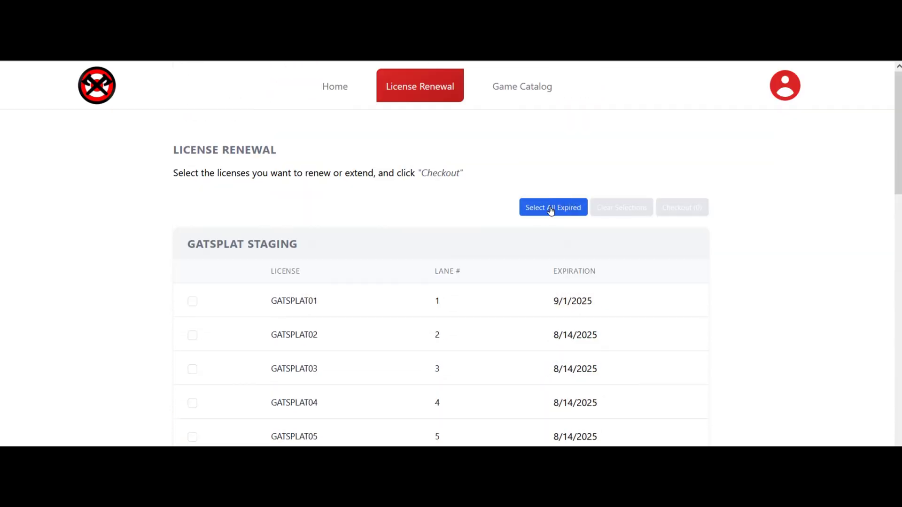
click(550, 208)
Switch to the Game Catalog, which lists the Valentine's game at $25.00.
scroll(651, 315, down, 7)
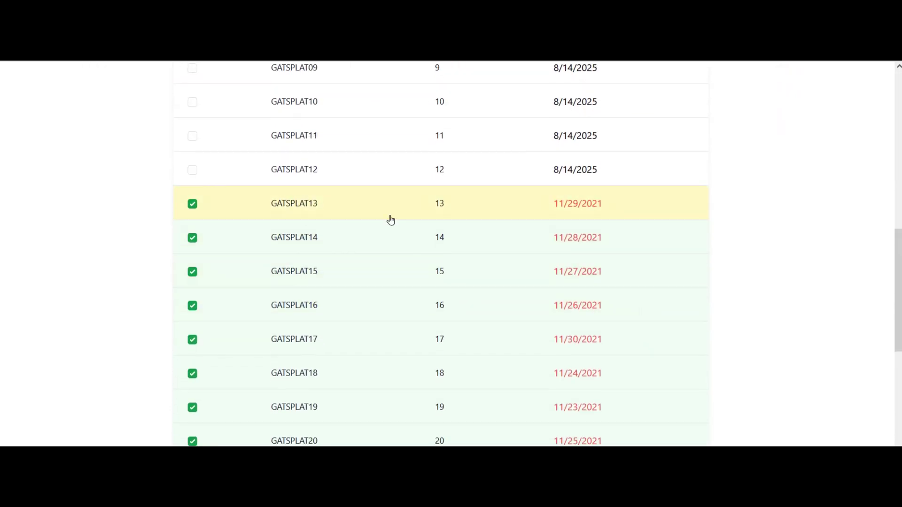
scroll(418, 240, down, 6)
scroll(422, 238, up, 5)
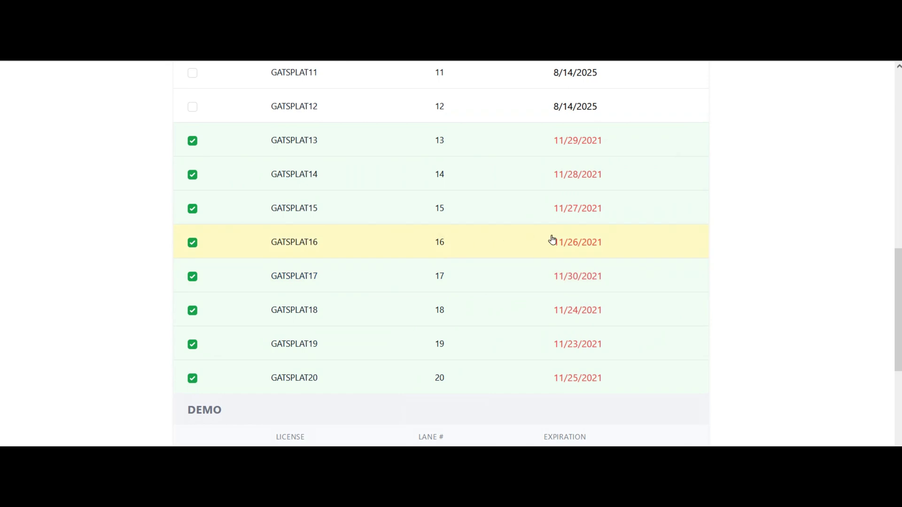
scroll(554, 235, up, 9)
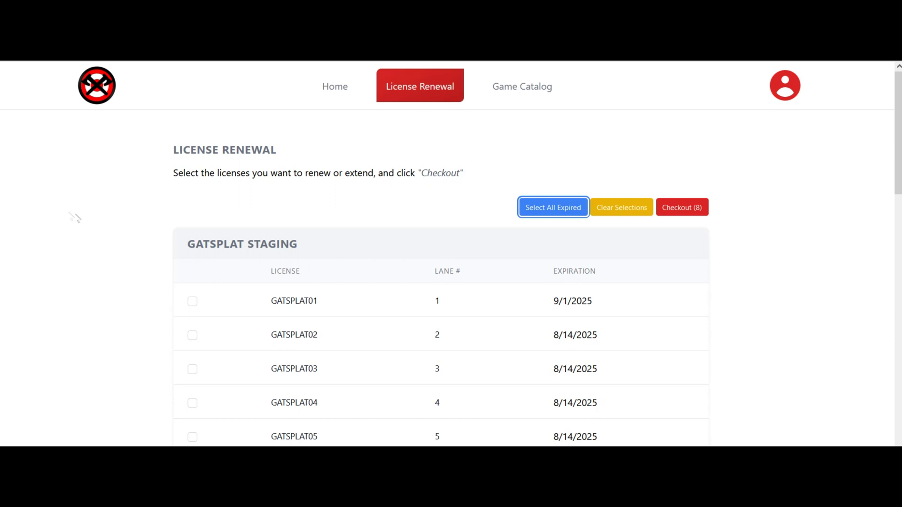
click(526, 97)
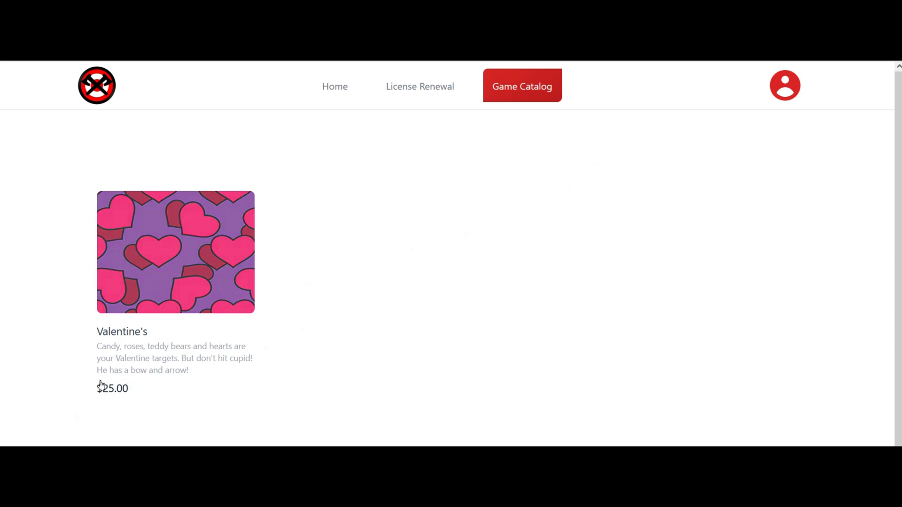
Open the Valentine's game page and scroll through its $25.00 price and description.
click(174, 245)
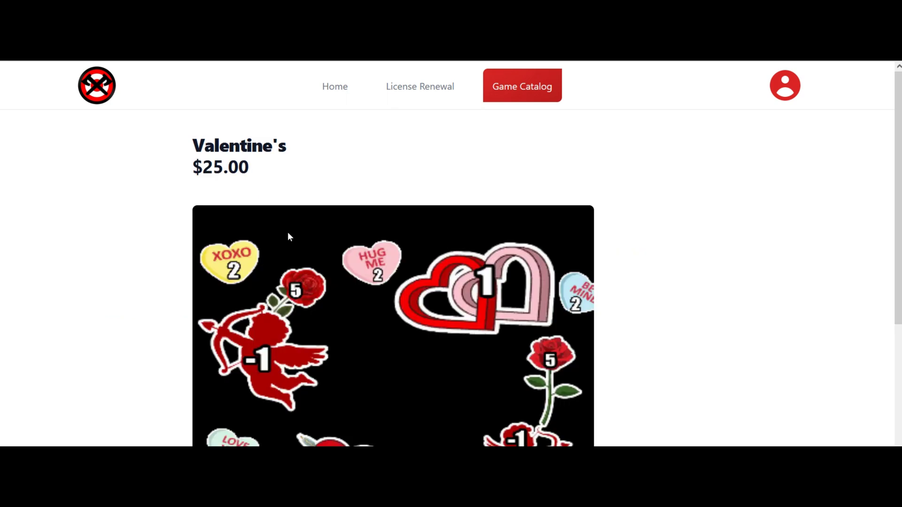
scroll(670, 189, down, 5)
scroll(670, 189, up, 4)
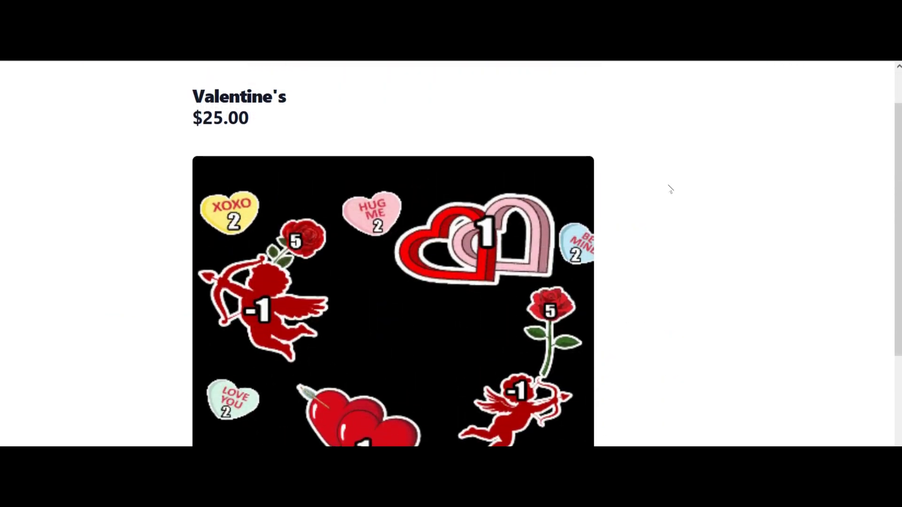
scroll(670, 189, down, 3)
scroll(851, 251, down, 2)
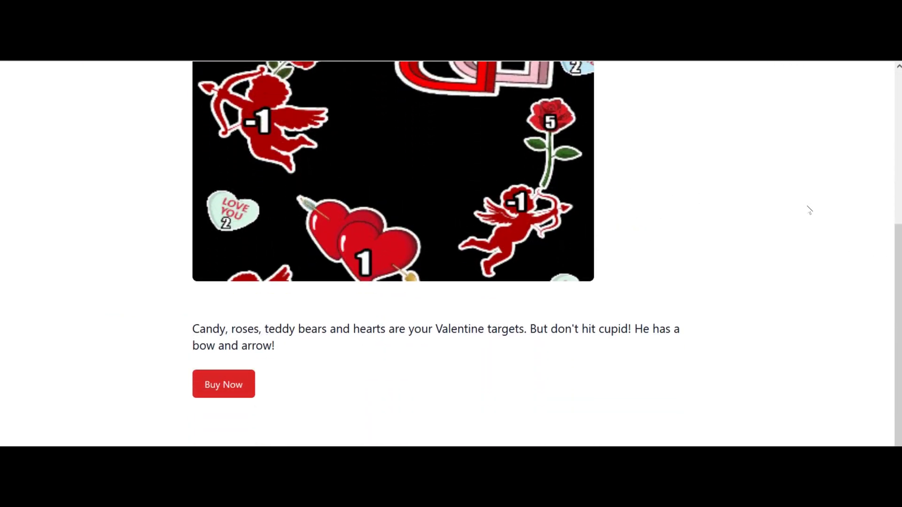
Start buying Valentine's, pick the DEMO02 lane 2 licence, then select all 28 licences ($700.00).
click(225, 385)
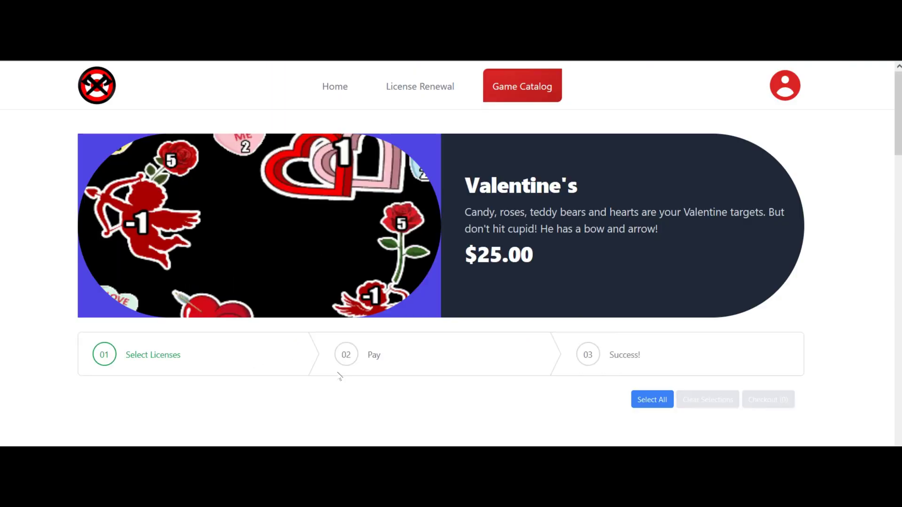
scroll(322, 332, down, 4)
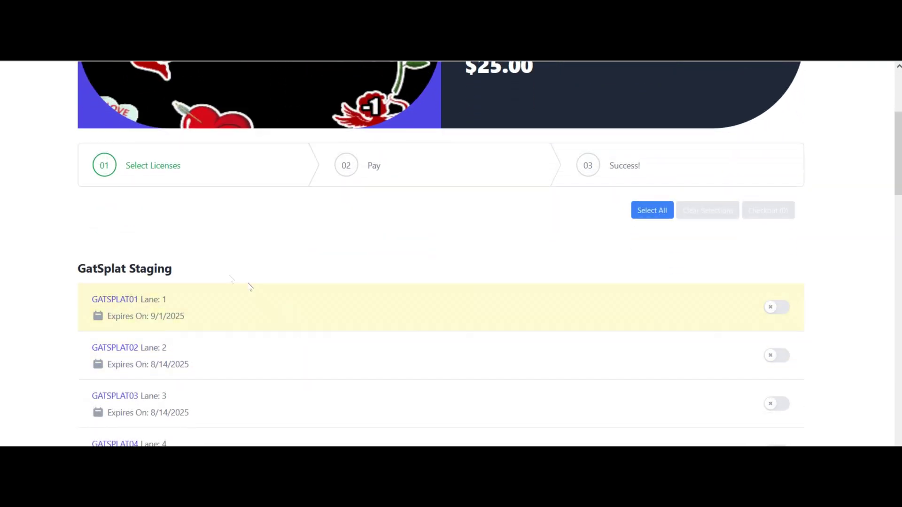
scroll(70, 273, up, 3)
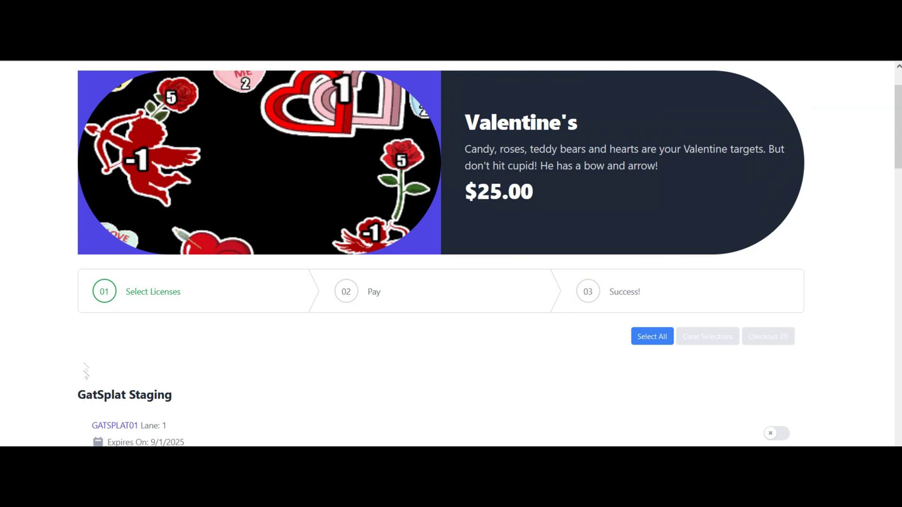
drag(898, 136, 899, 401)
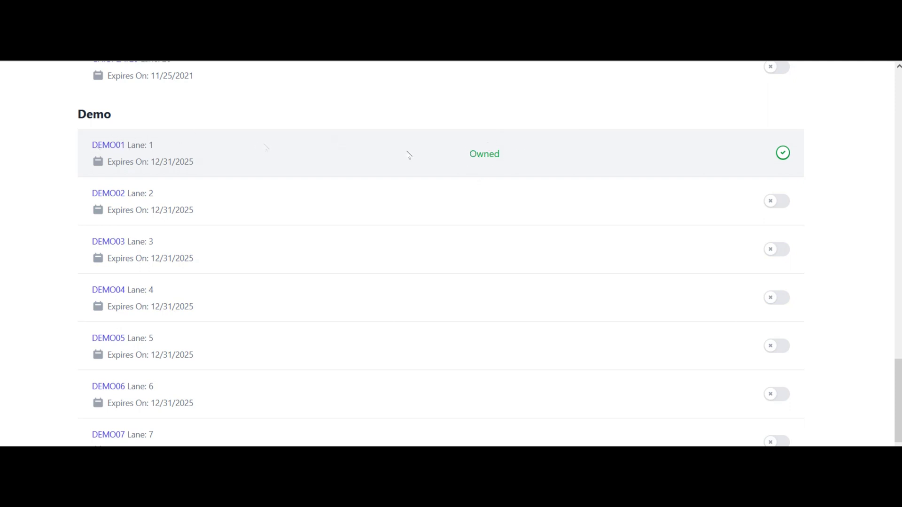
scroll(655, 154, down, 3)
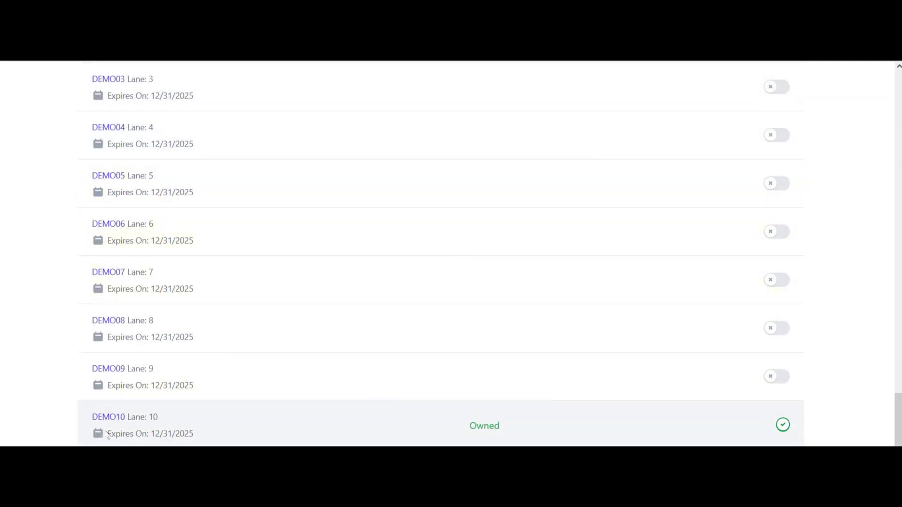
scroll(433, 359, up, 6)
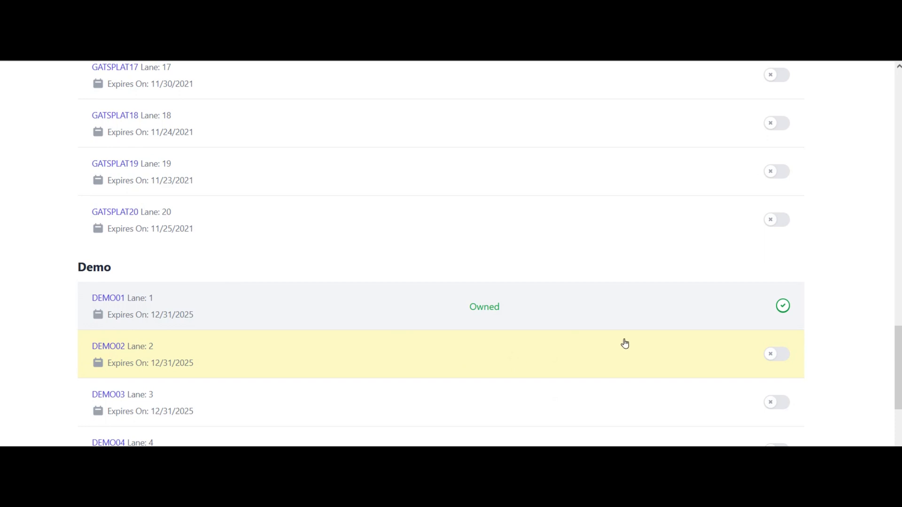
scroll(263, 364, down, 1)
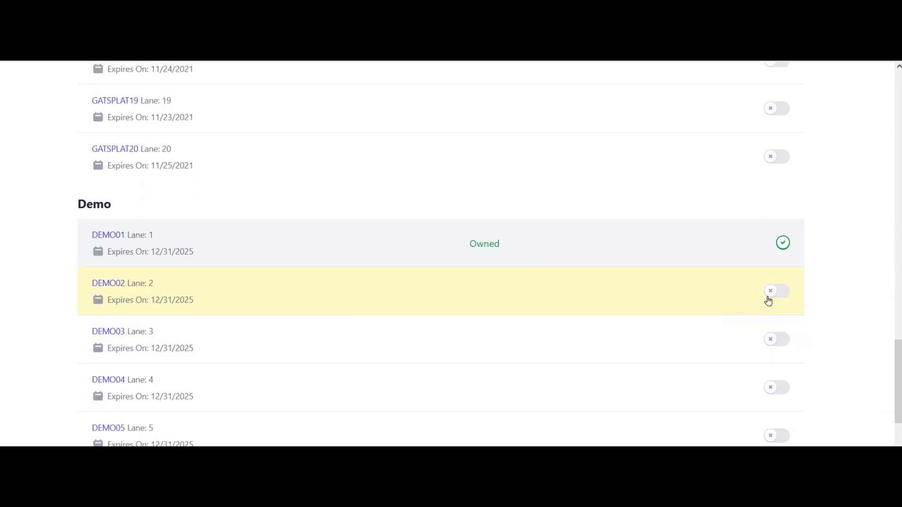
click(774, 293)
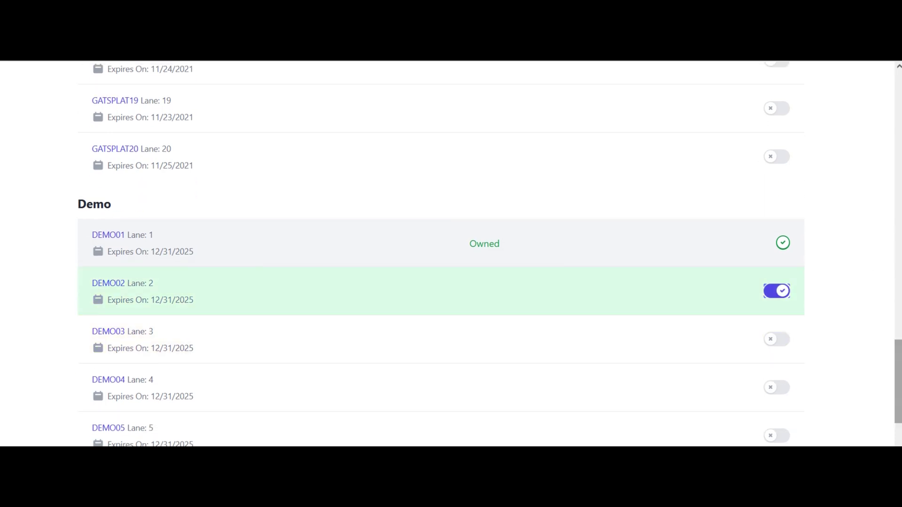
scroll(590, 230, up, 15)
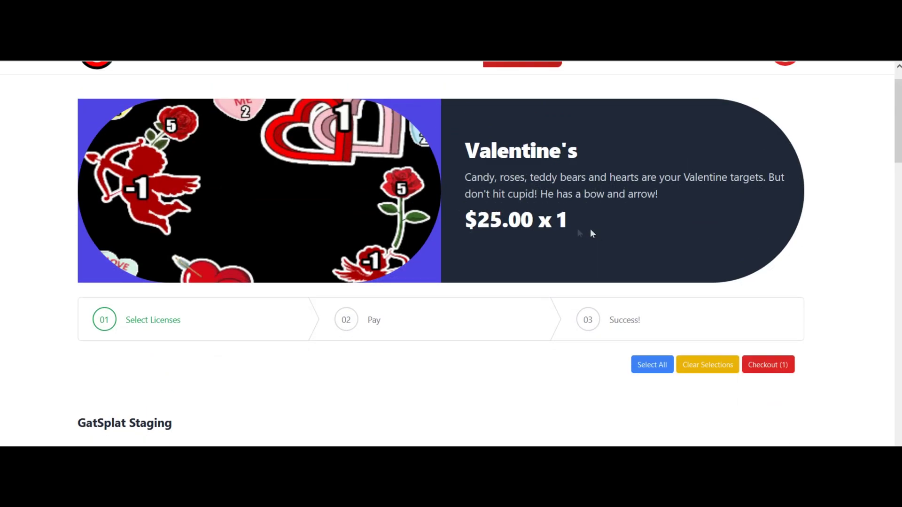
click(657, 368)
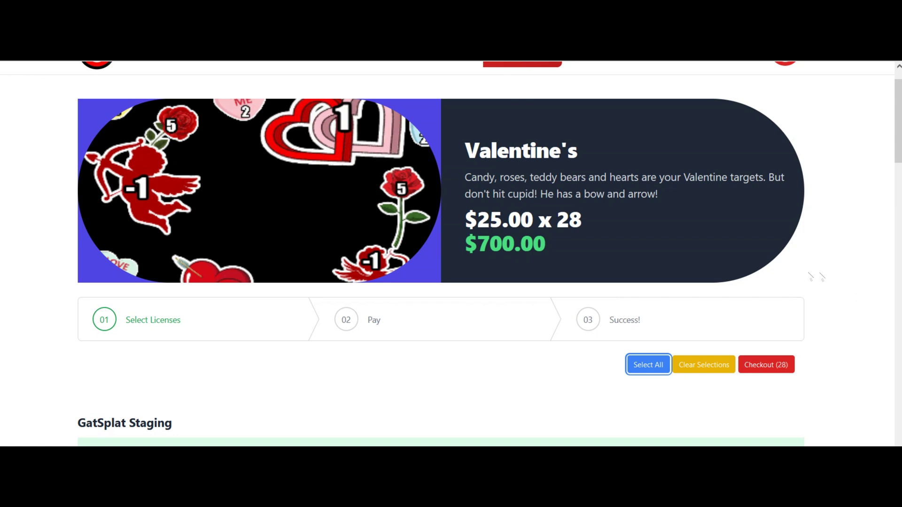
Clear the licence selection and choose only DEMO02 (lane 2) and DEMO03 (lane 3).
click(698, 369)
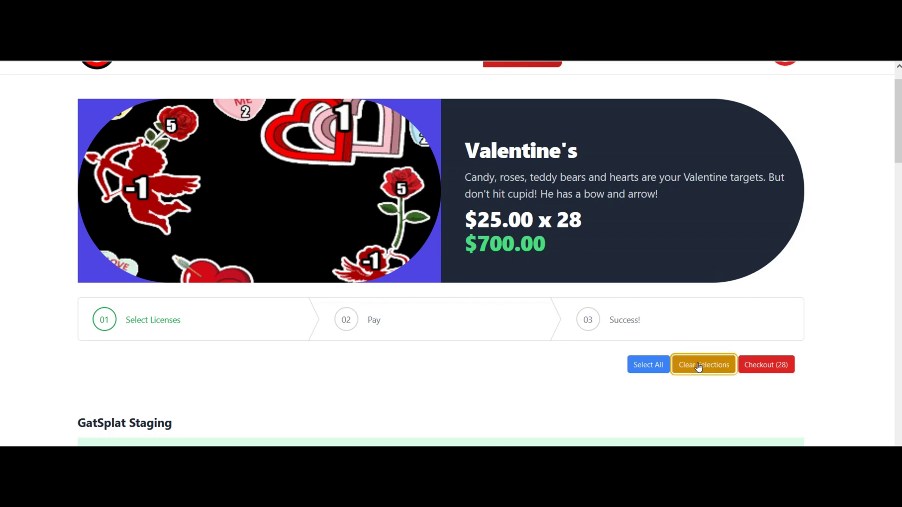
drag(899, 124, 899, 395)
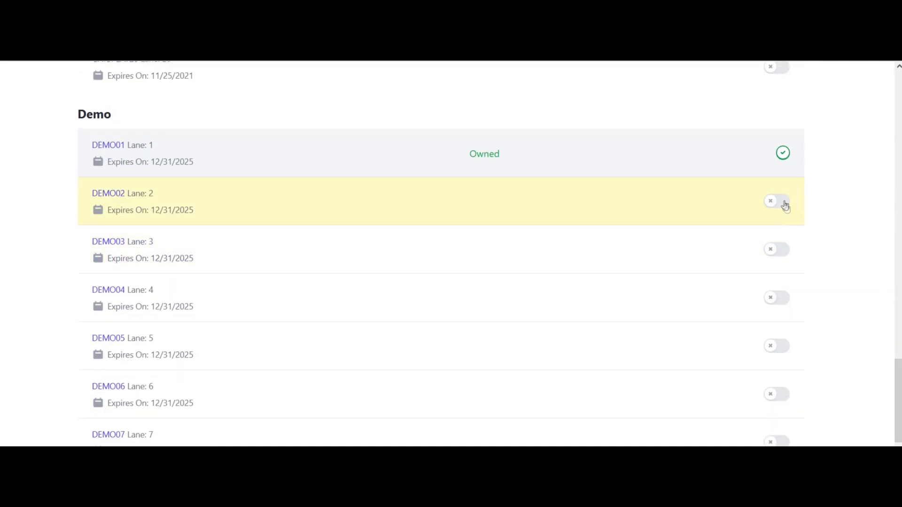
click(783, 202)
click(774, 251)
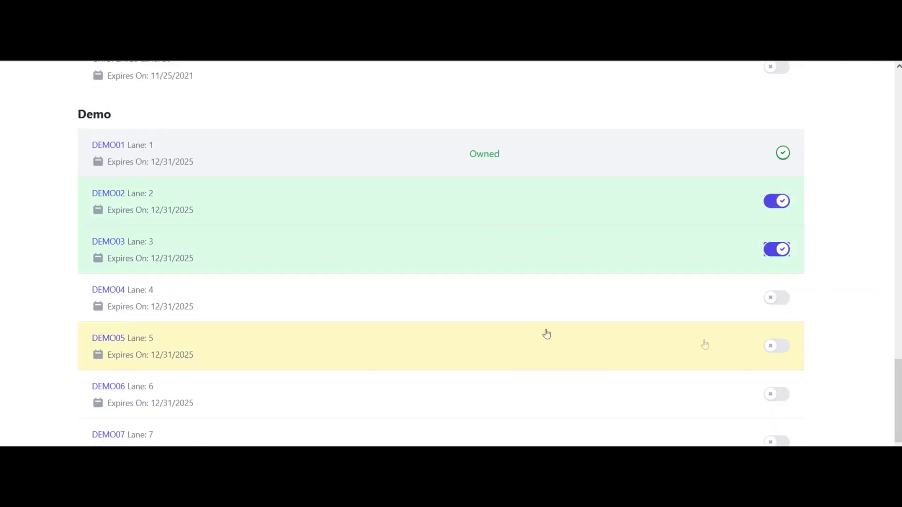
Review the $50 total for the two licences and proceed to checkout.
scroll(889, 412, up, 20)
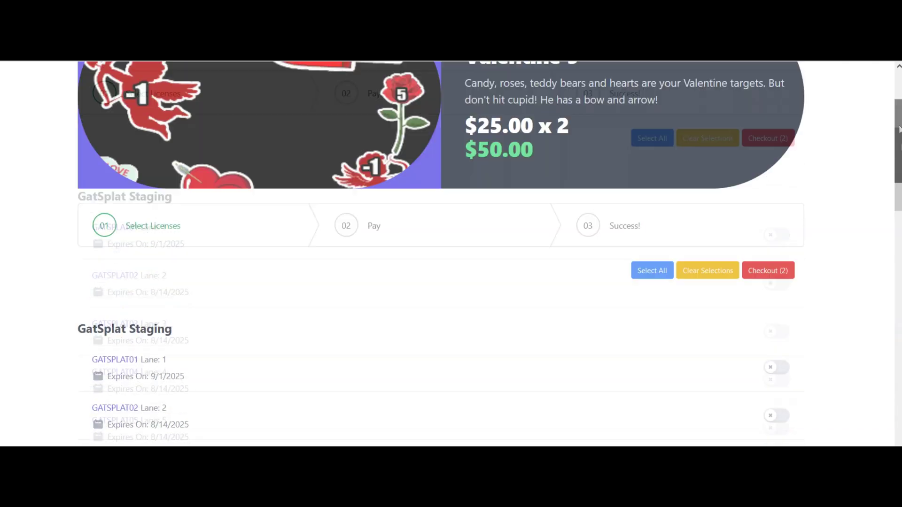
scroll(889, 412, down, 2)
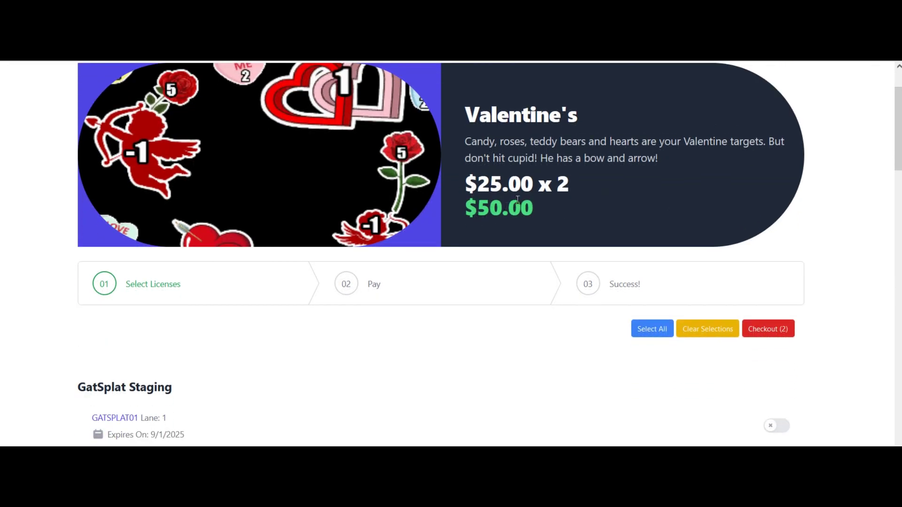
scroll(695, 248, down, 1)
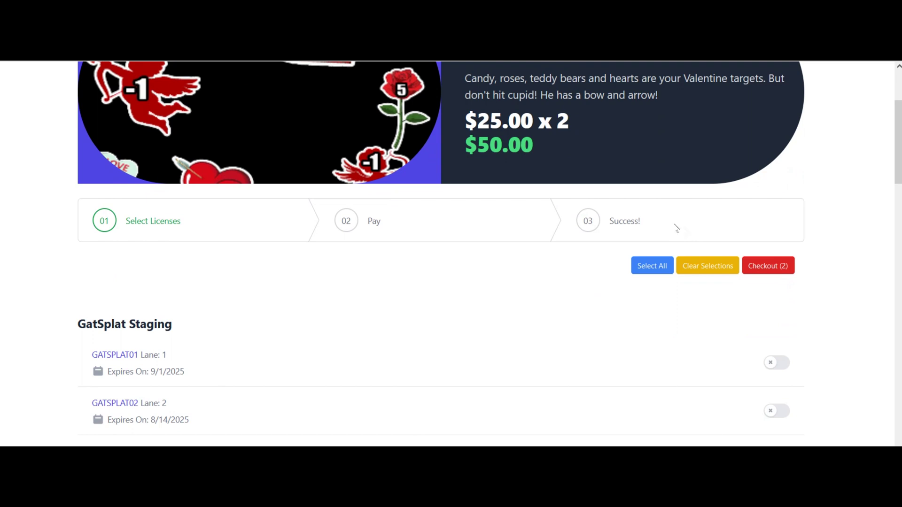
scroll(812, 197, up, 2)
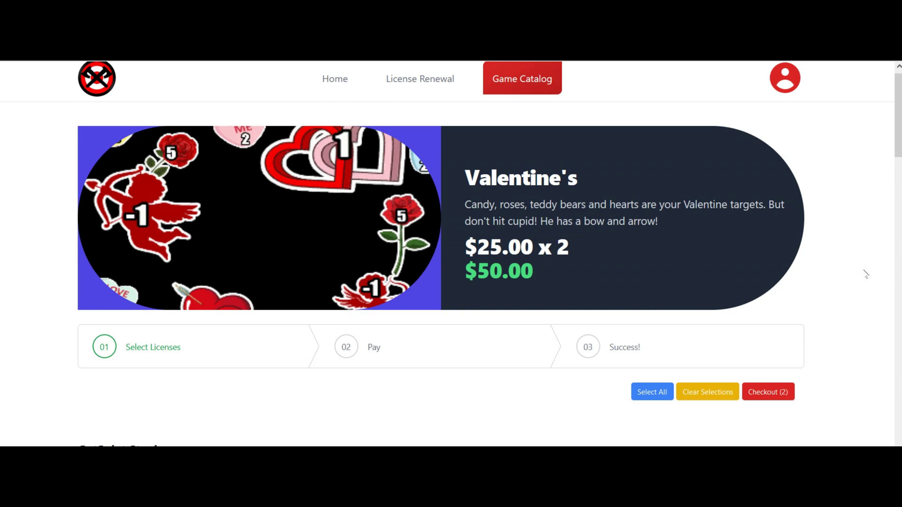
scroll(496, 283, down, 2)
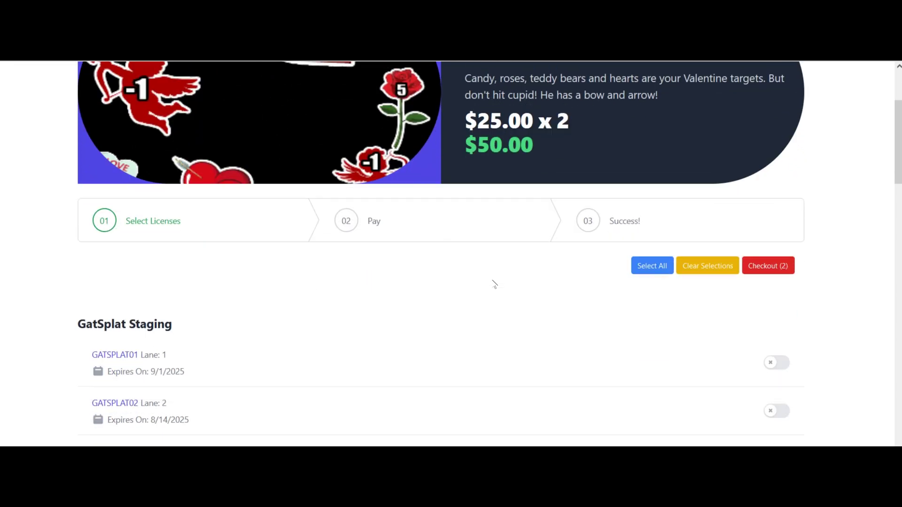
scroll(494, 283, up, 2)
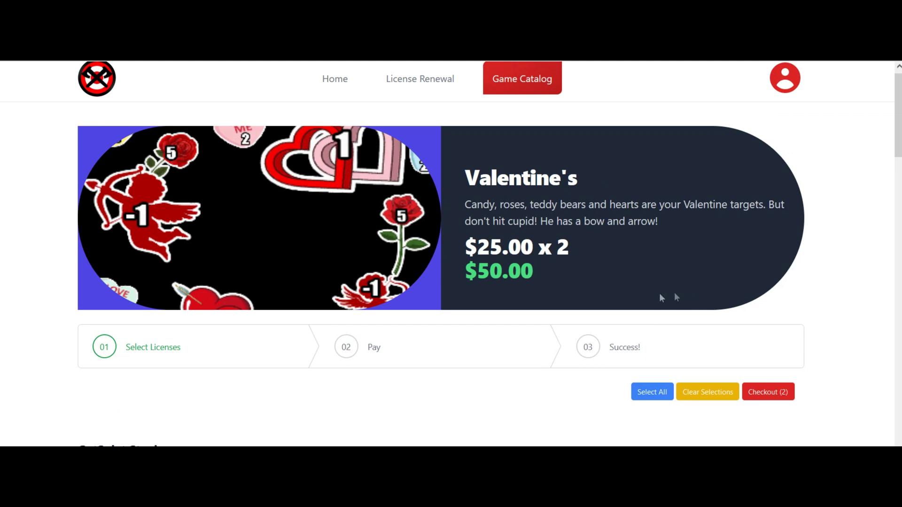
click(765, 396)
Fill in the card number, expiry, CVV and zip code, and submit the $50 payment.
scroll(776, 301, down, 2)
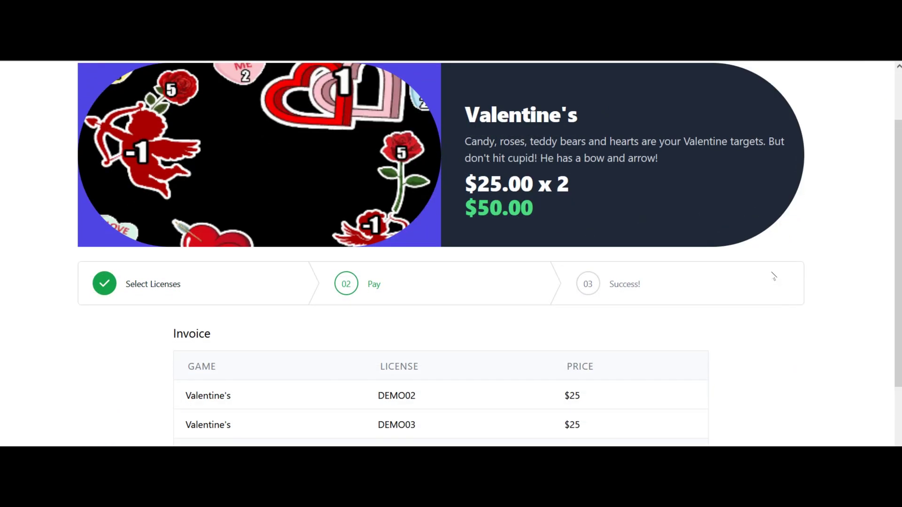
scroll(637, 257, down, 1)
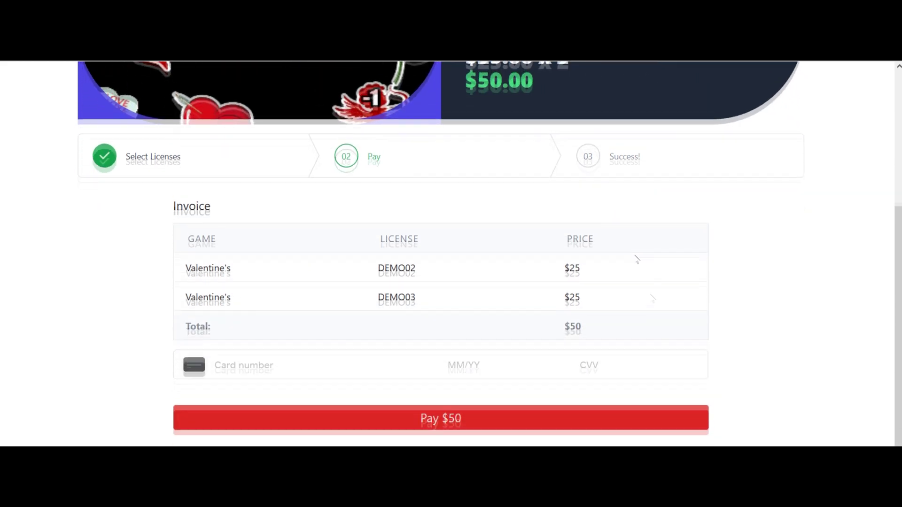
click(268, 362)
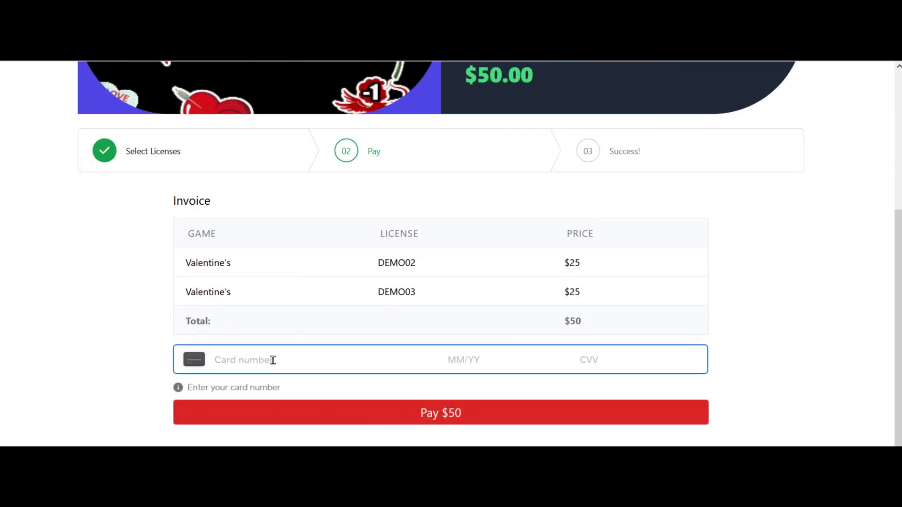
text(4111)
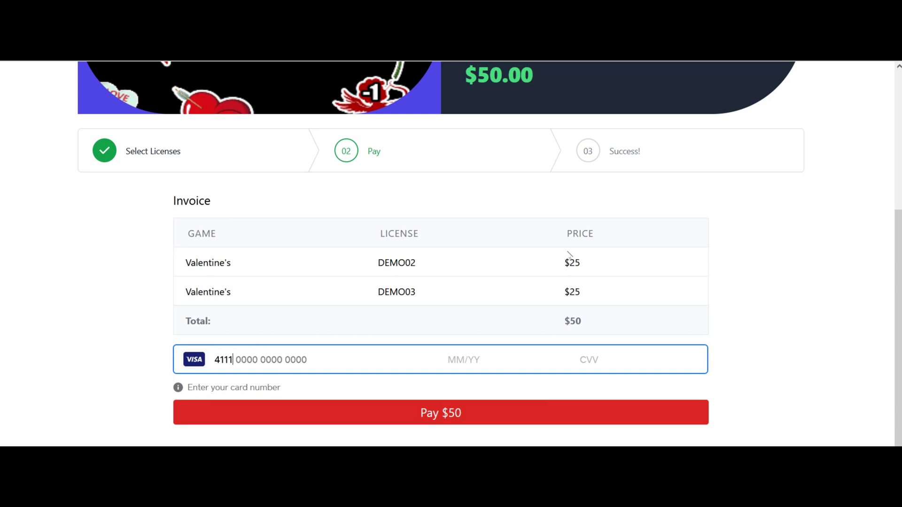
text(111111111)
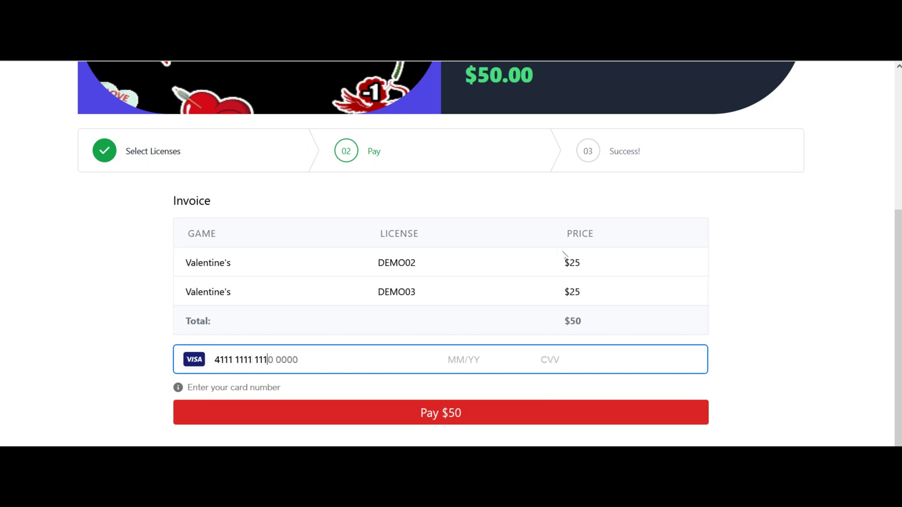
text(111)
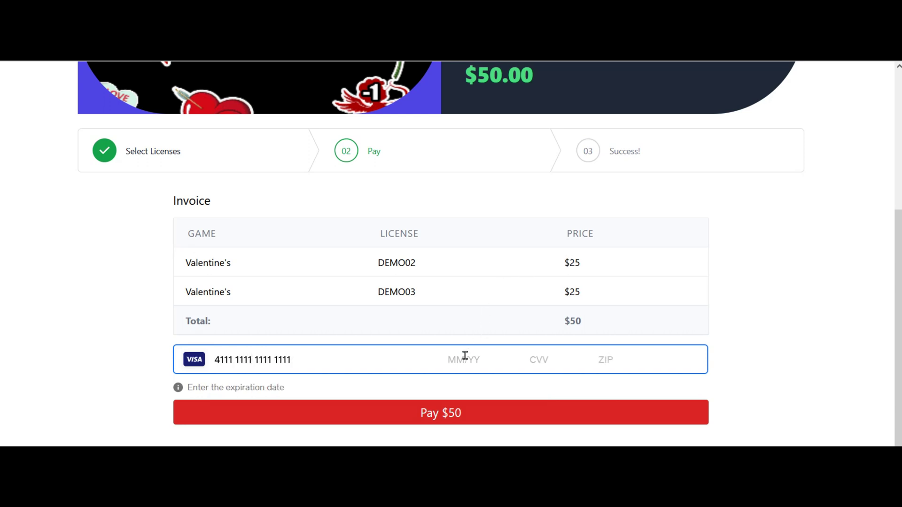
text(0502)
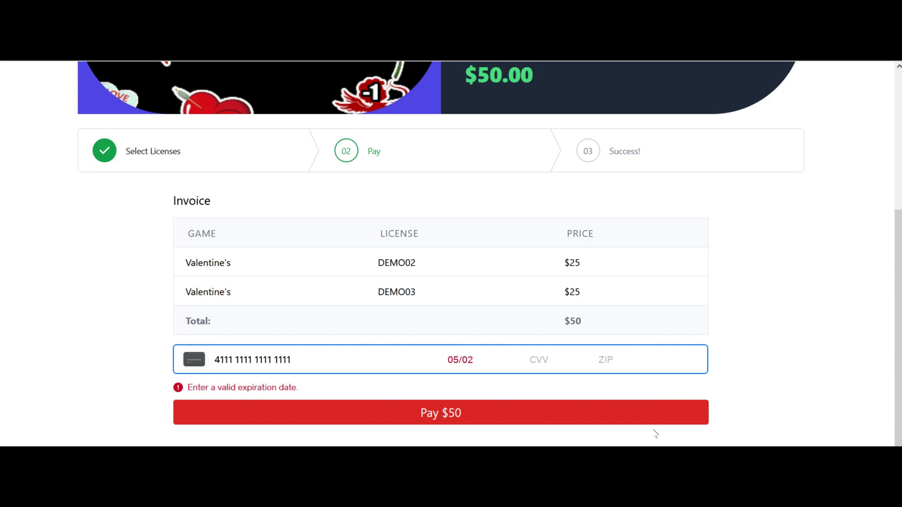
key(BackSpace)
key(BackSpace)
text(25 )
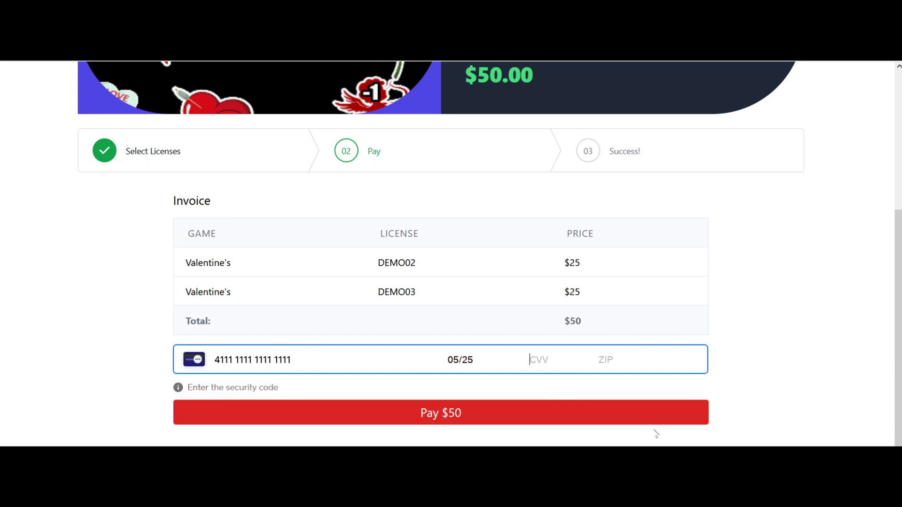
text(123 )
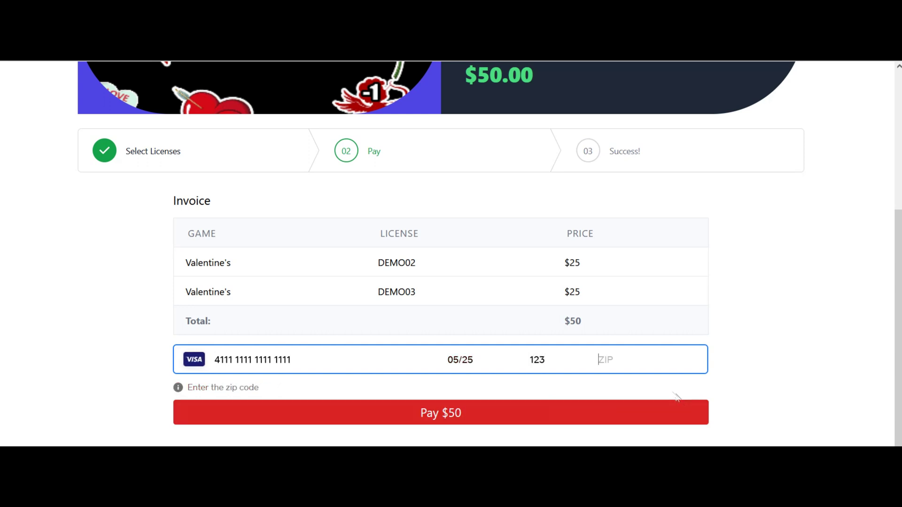
text(12345)
click(447, 416)
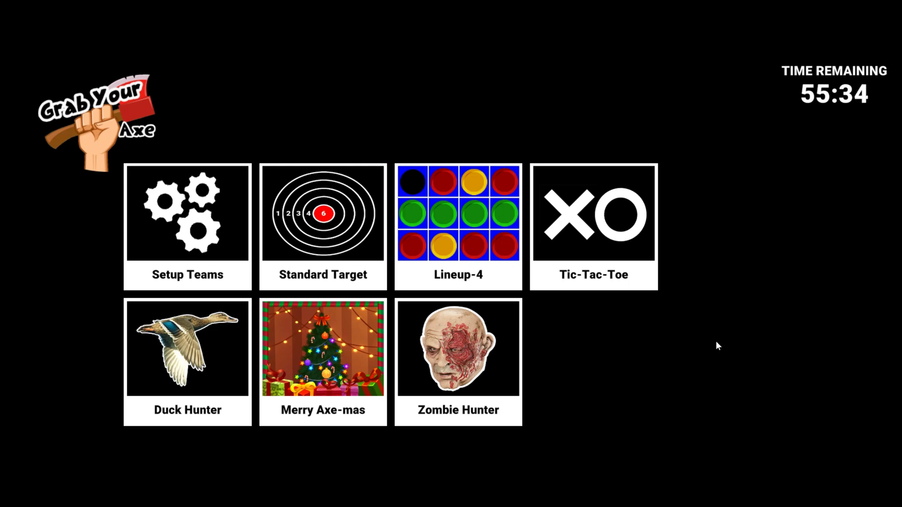
Unlock the lane 2 admin menu with the admin PIN and open lane Settings.
text(p1234)
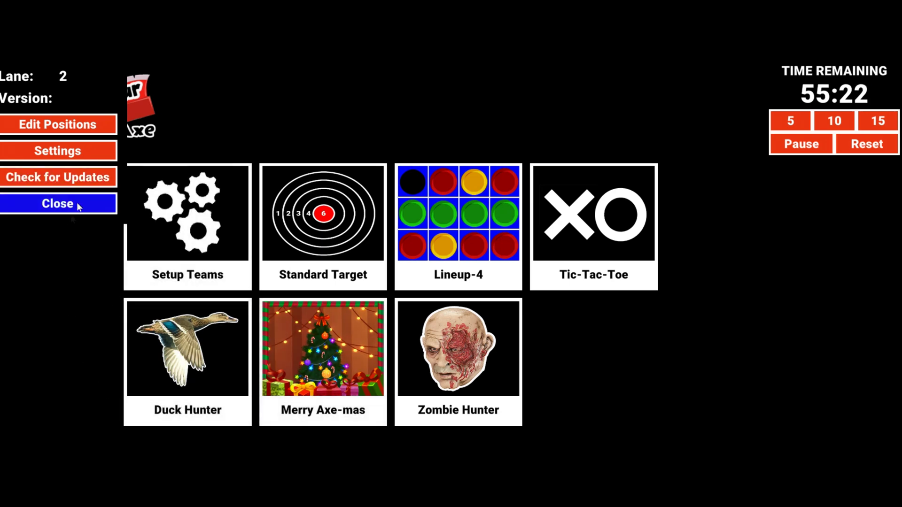
click(64, 153)
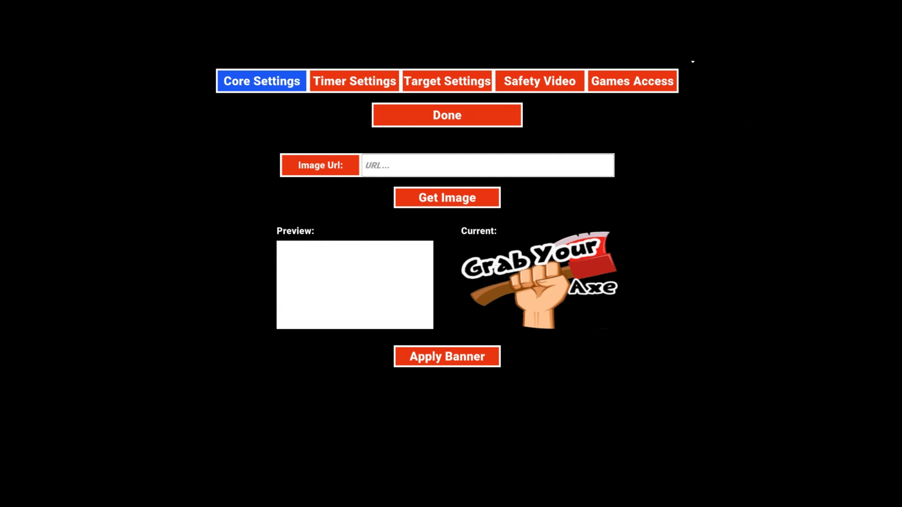
In Games Access, sync the purchased games and enable Valentines.
click(630, 86)
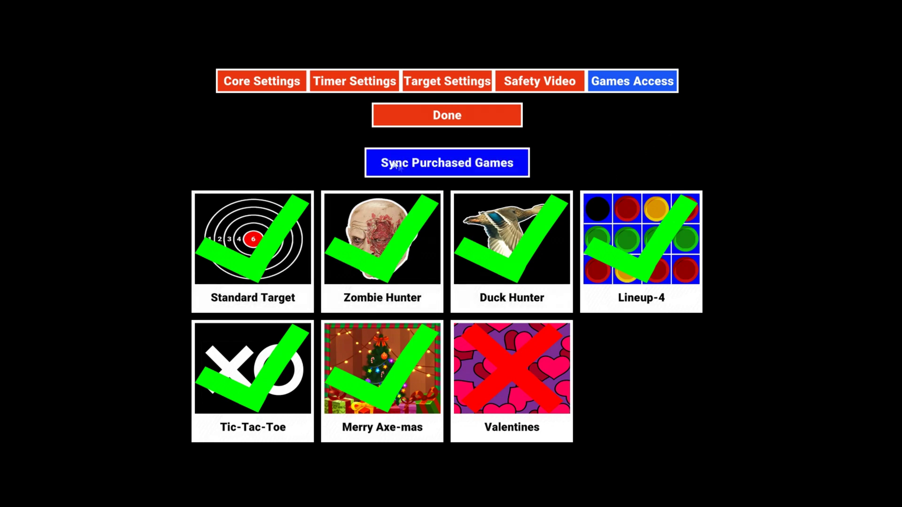
click(434, 164)
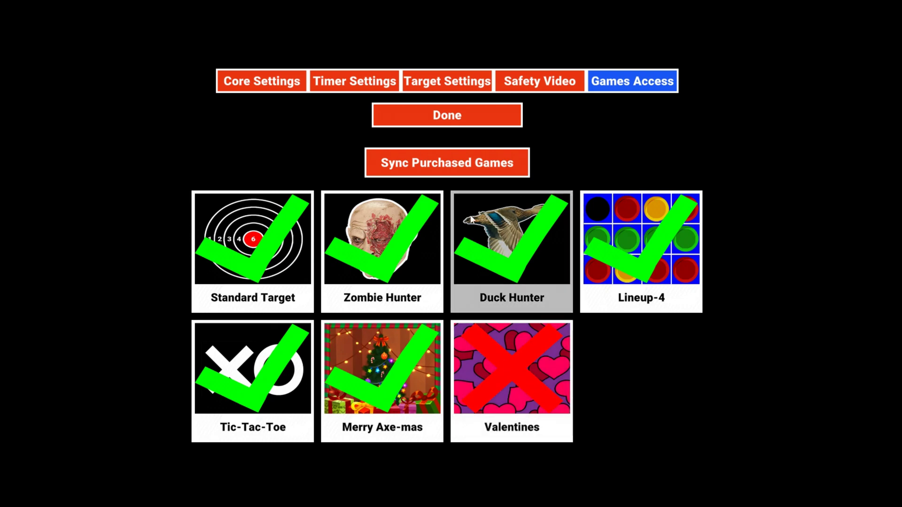
click(501, 355)
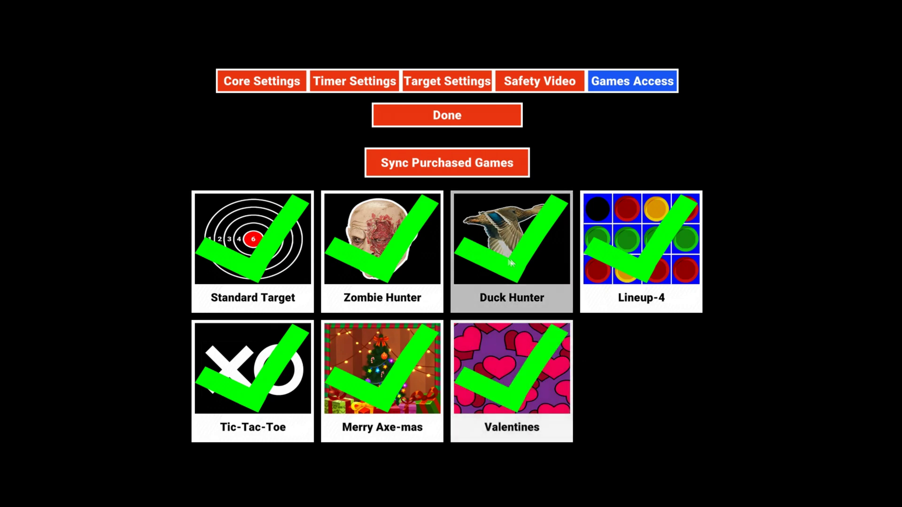
Disable Zombie Hunter, Merry Axe-mas, Tic-Tac-Toe, Lineup-4 and Duck Hunter.
click(382, 263)
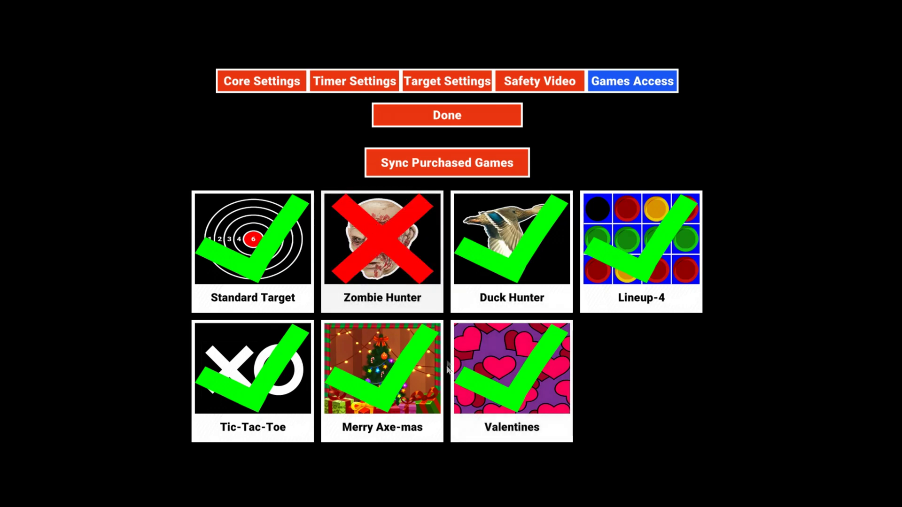
click(381, 387)
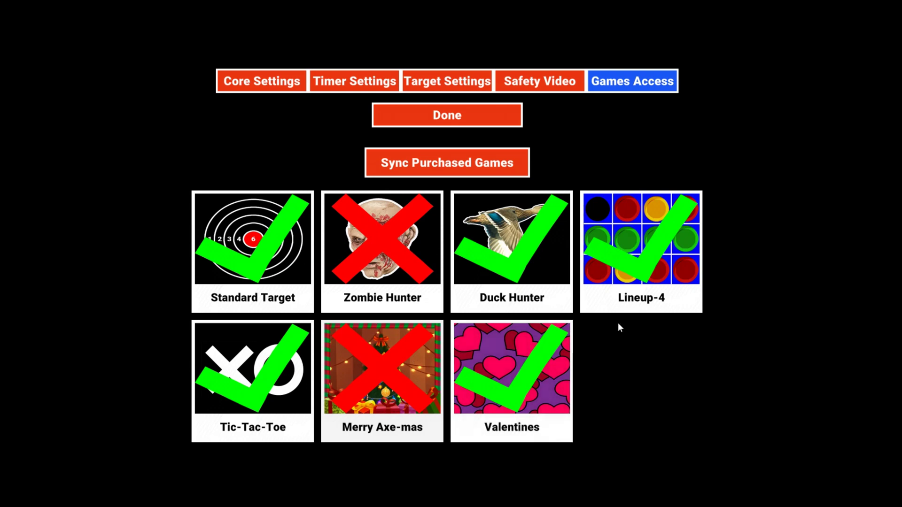
click(254, 385)
click(644, 255)
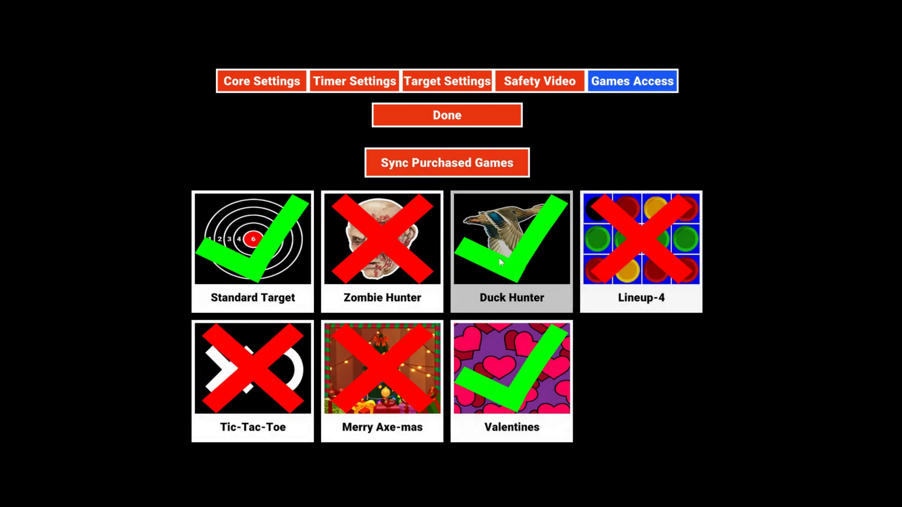
click(533, 262)
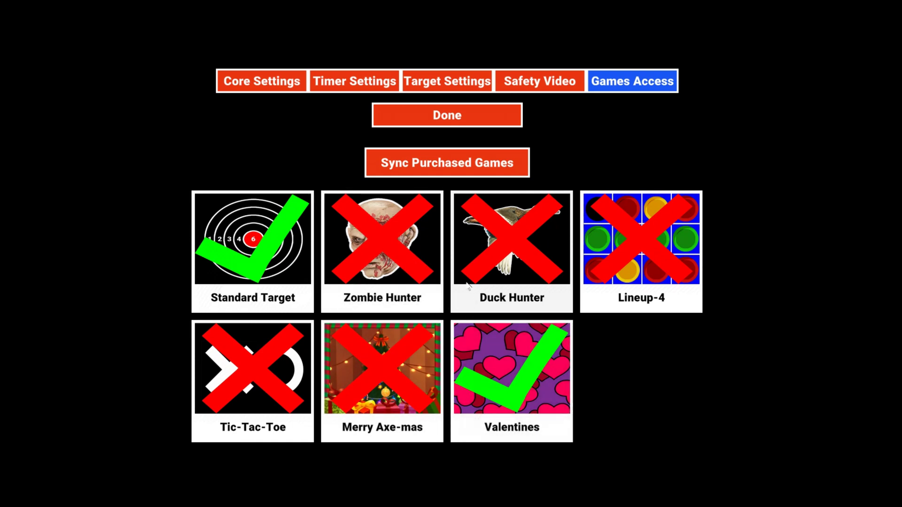
Close the settings and admin menu, then launch Valentines from the lane menu.
click(456, 120)
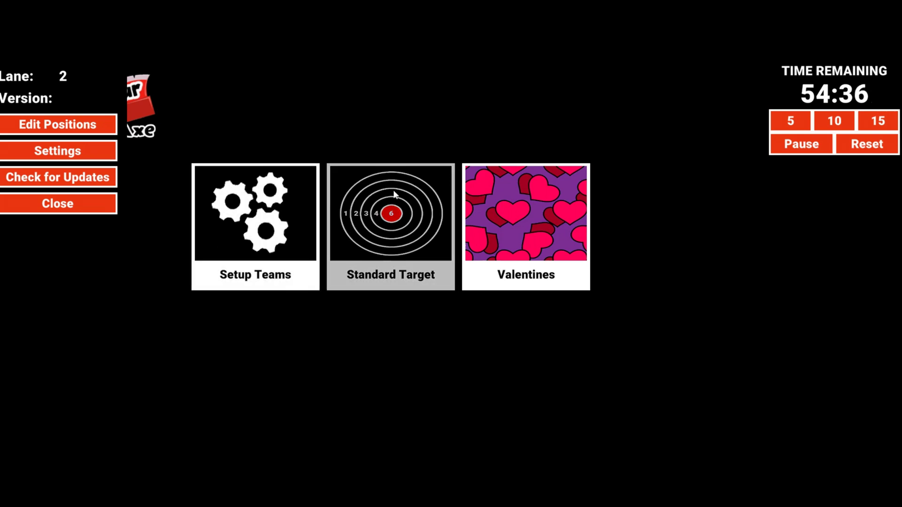
click(55, 206)
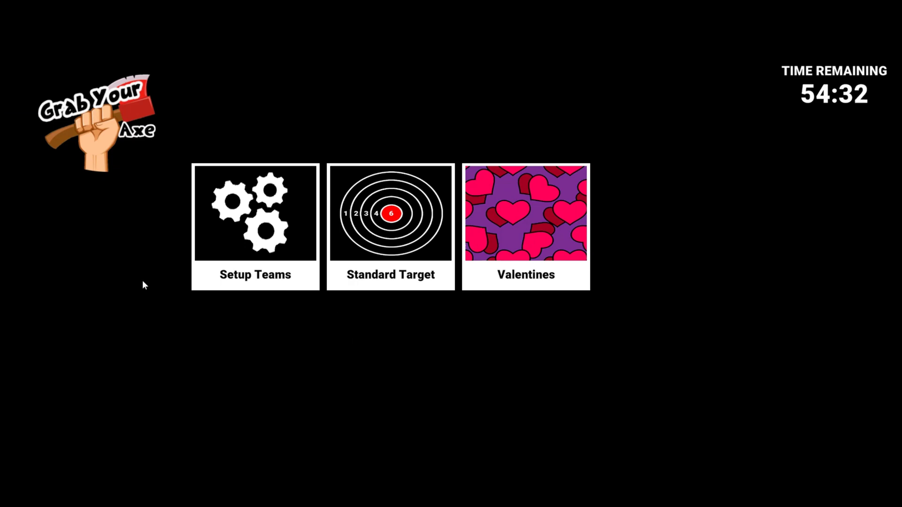
click(514, 229)
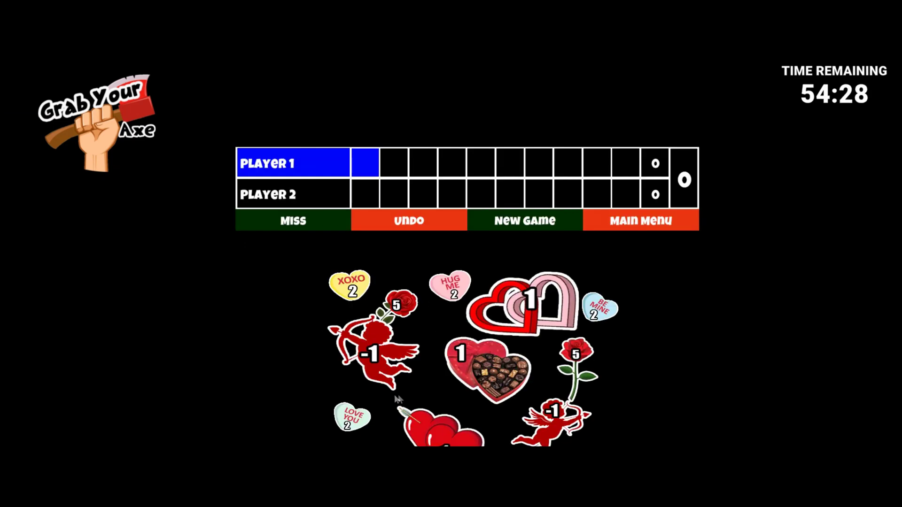
Score throws: Player 1 on the linked hearts and a 2-pointer, Player 2 on HUG ME.
click(529, 308)
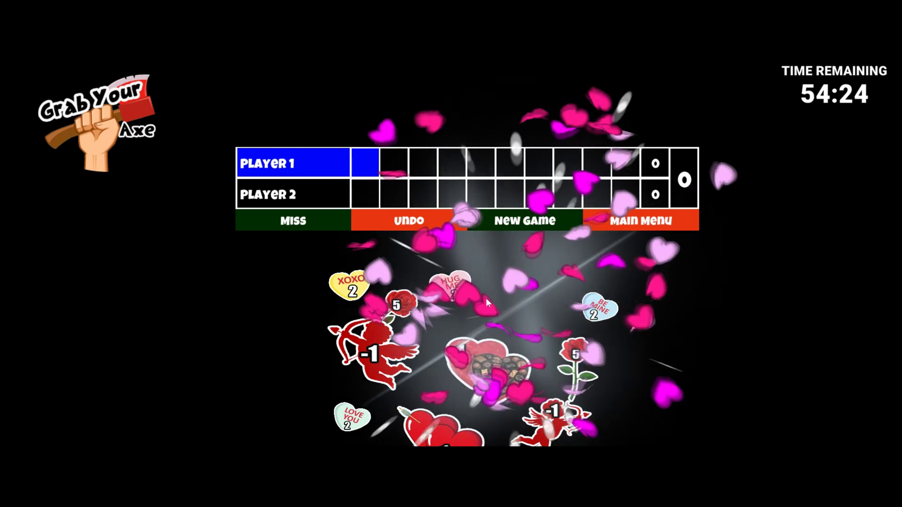
click(444, 281)
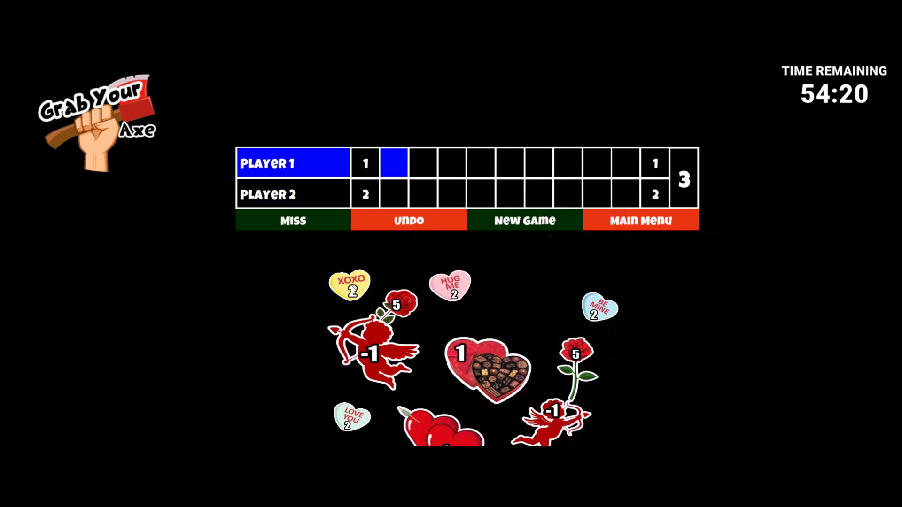
click(368, 264)
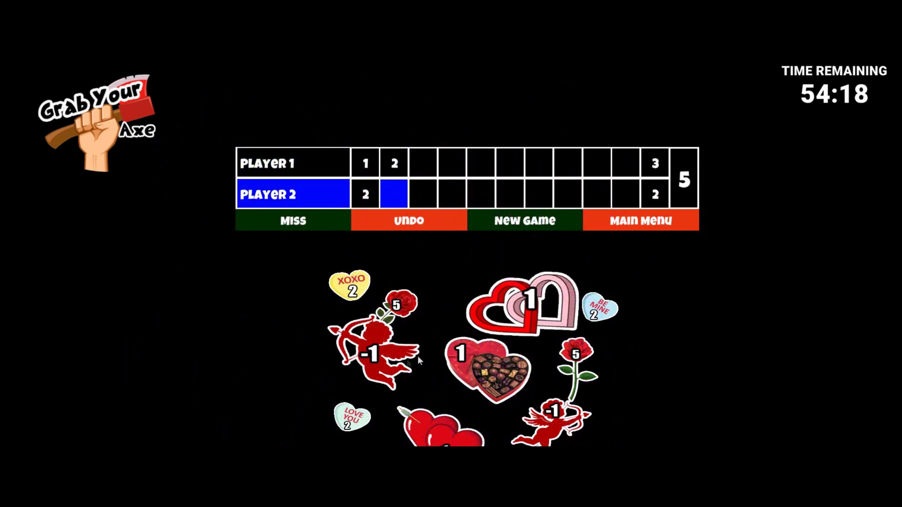